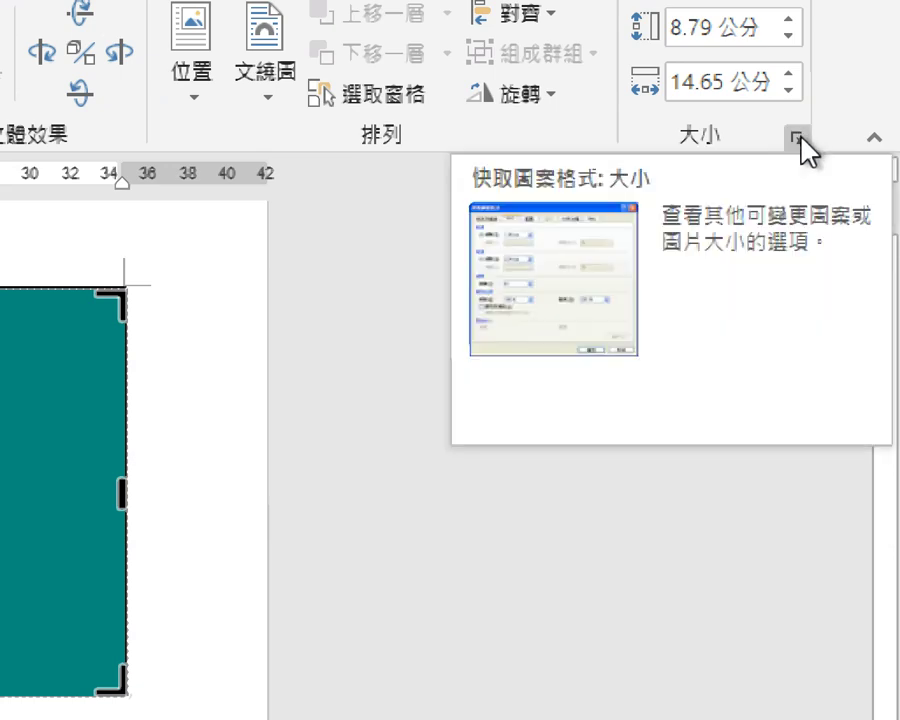
# Unlock the teal rectangle's aspect ratio and set its size to 24.5 cm high by 18.86 cm wide
pyautogui.click(798, 139)
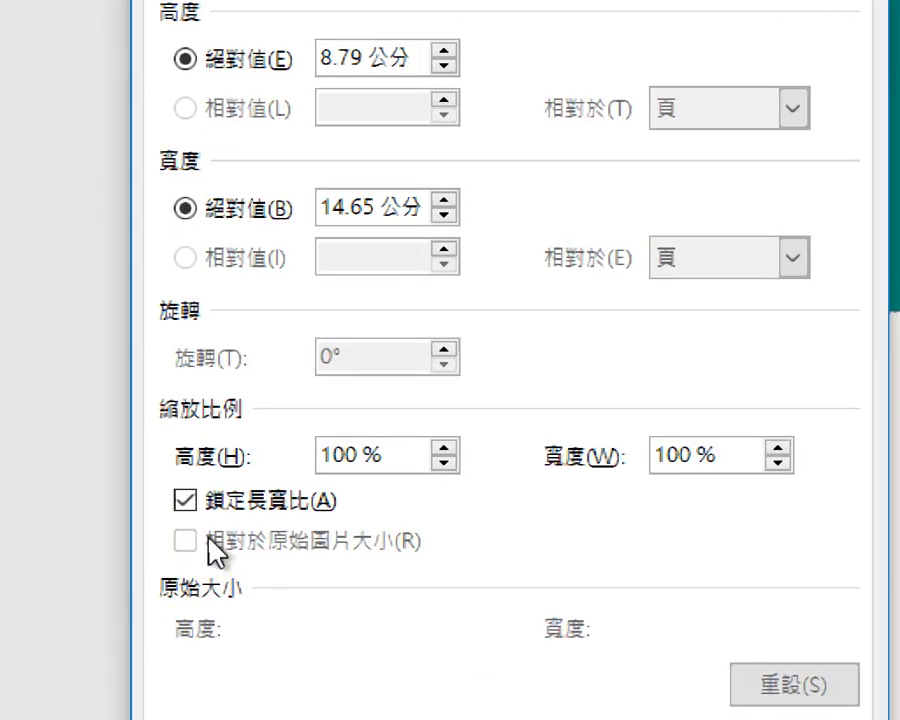
pyautogui.click(205, 500)
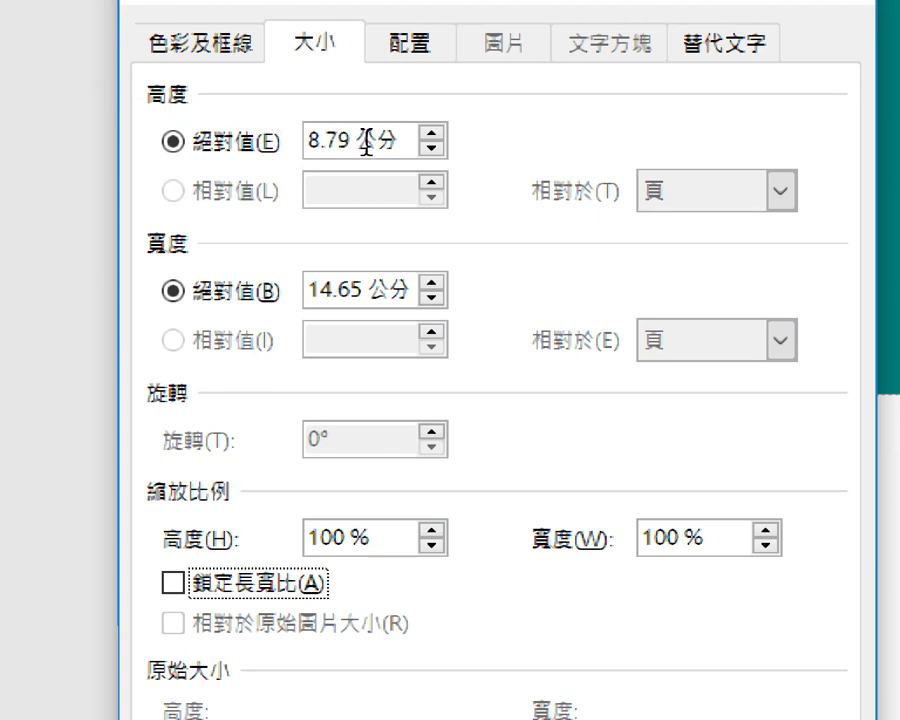
pyautogui.moveTo(413, 137); pyautogui.dragTo(331, 127)
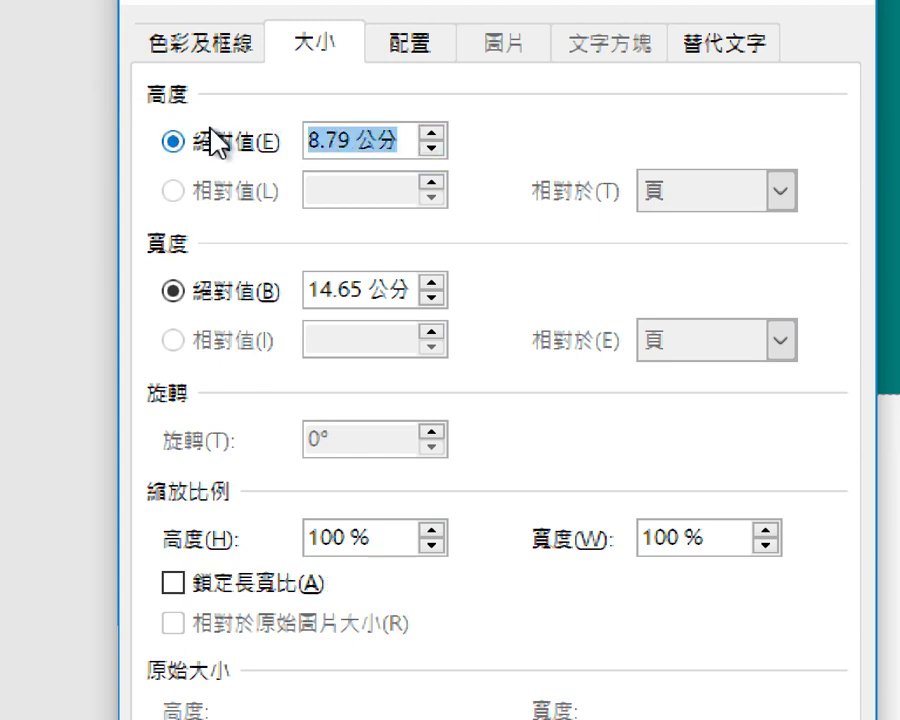
pyautogui.write('24.5')
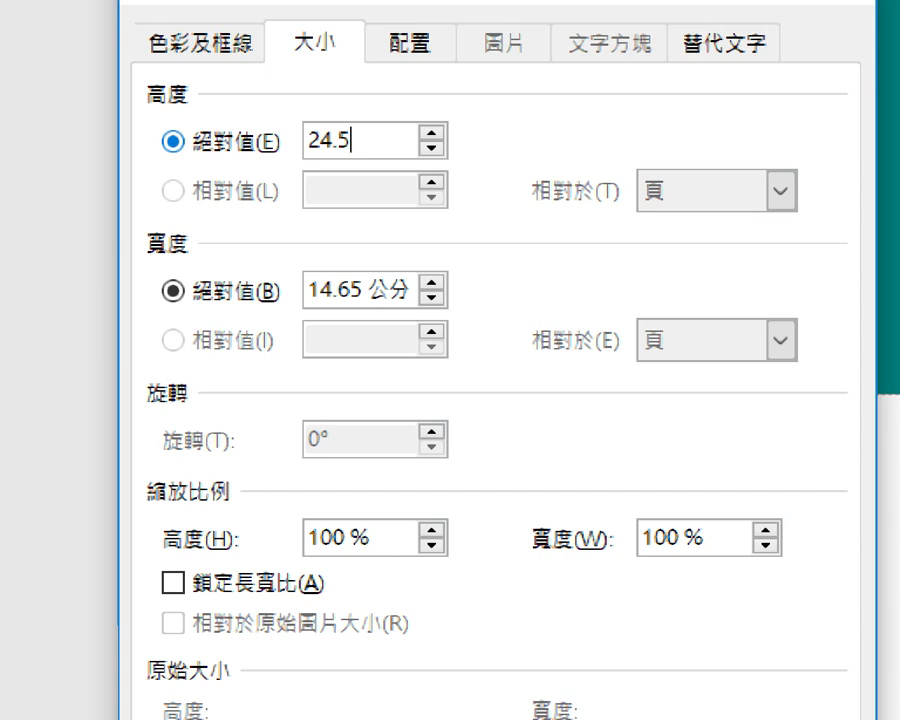
pyautogui.tripleClick(346, 283)
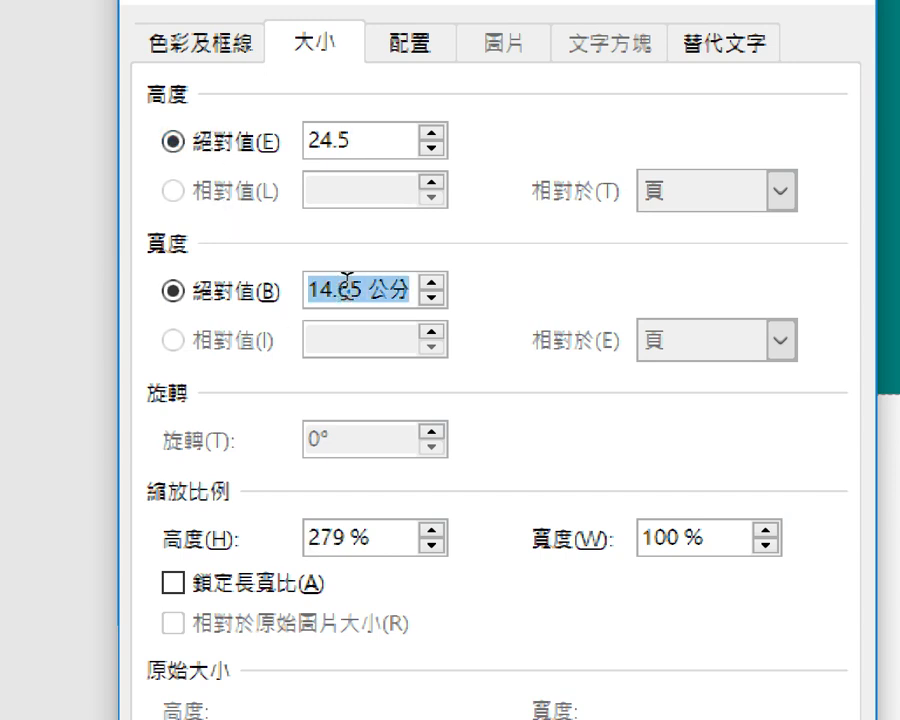
pyautogui.write('18.8')
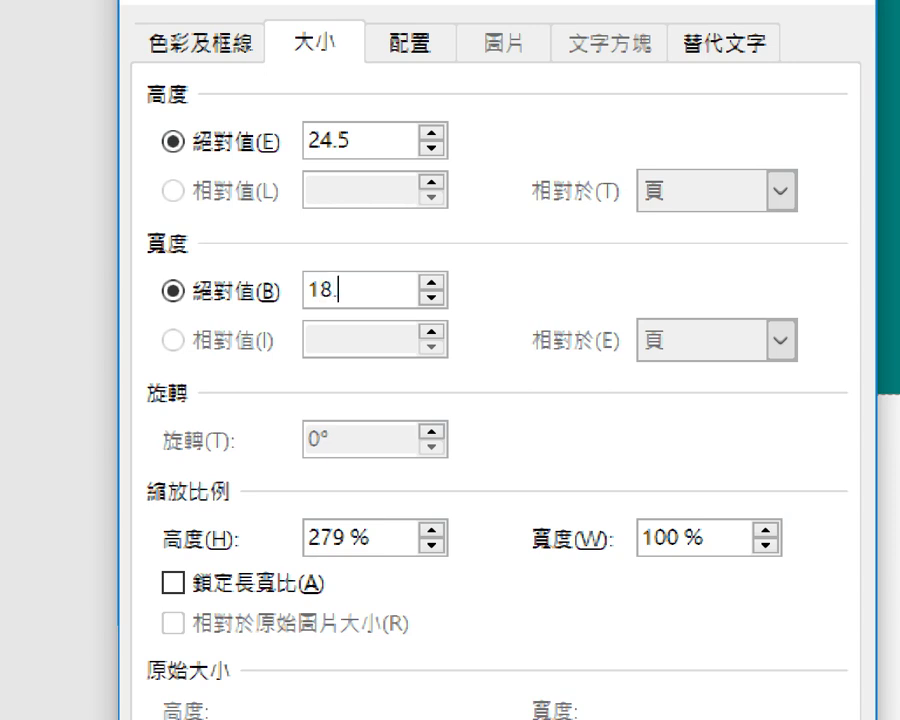
pyautogui.write('6')
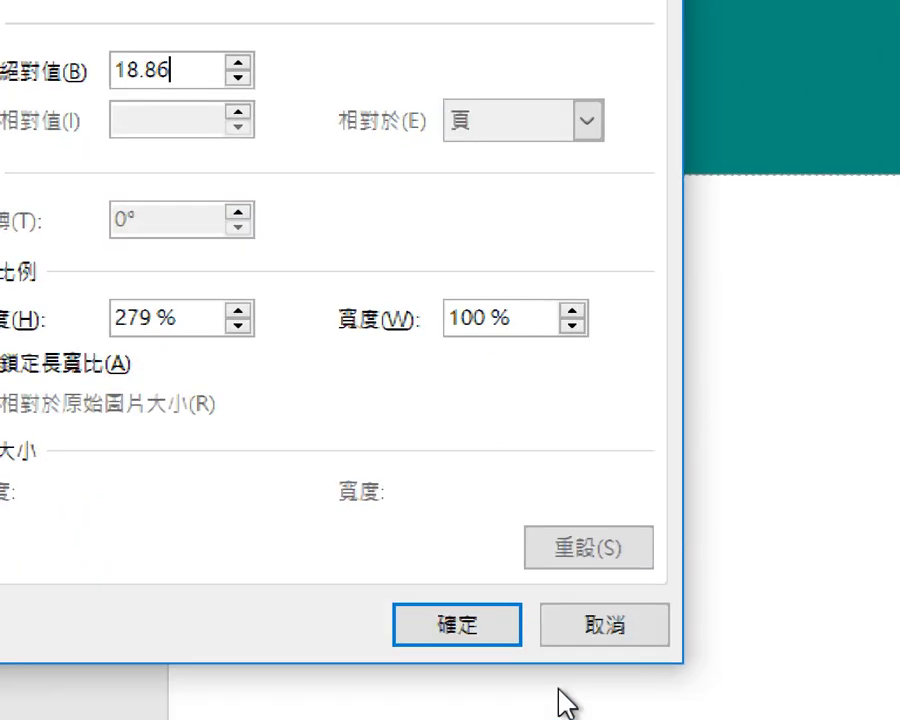
pyautogui.click(494, 635)
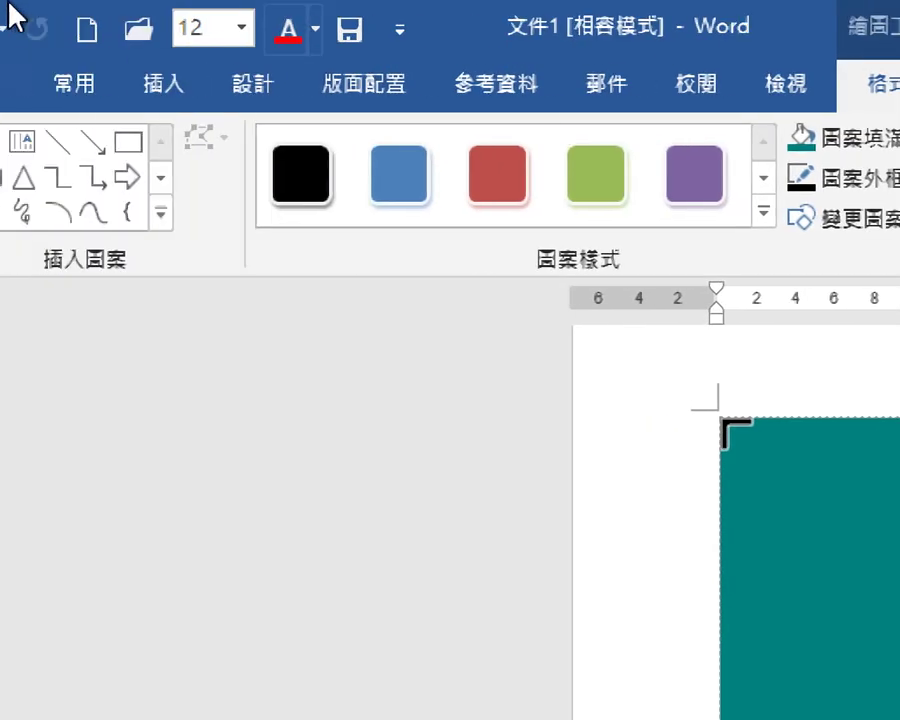
# Apply the 中等 page margin preset, with 2.54 cm top and bottom and 1.91 cm left and right
pyautogui.click(401, 90)
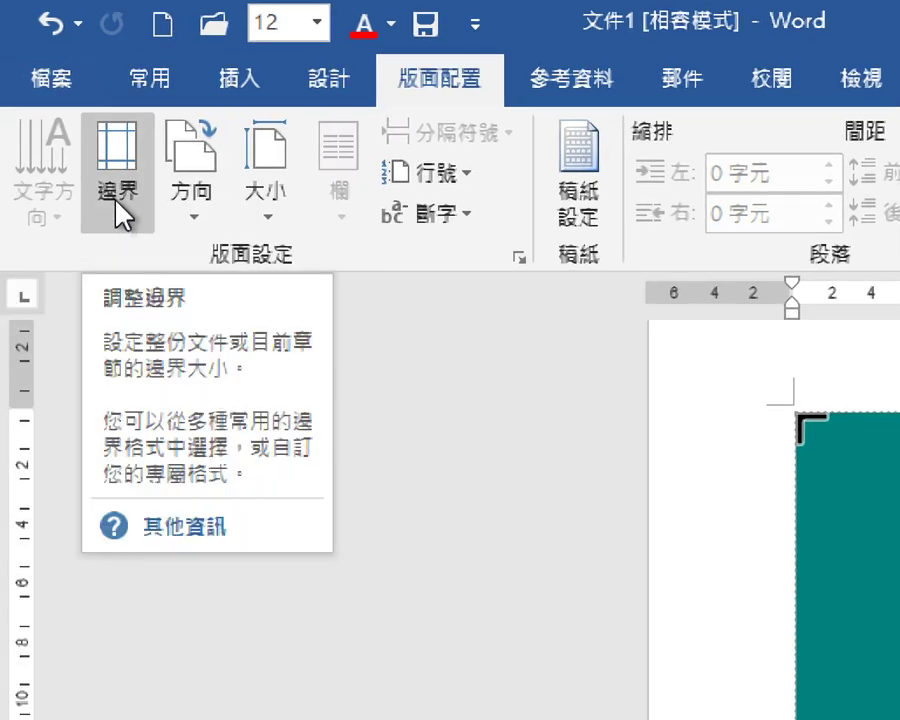
pyautogui.click(117, 200)
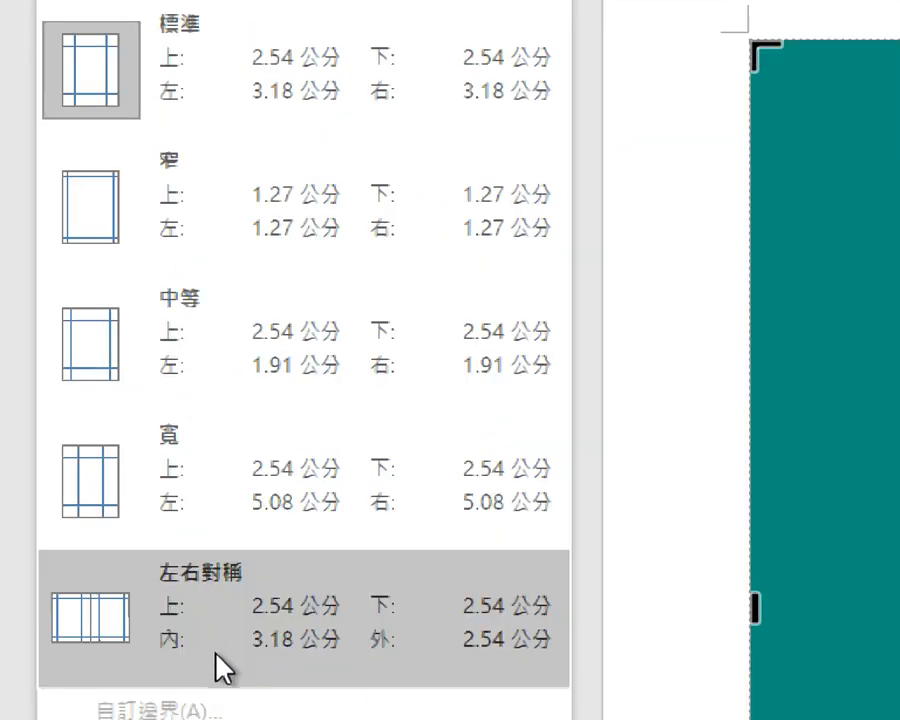
pyautogui.click(244, 352)
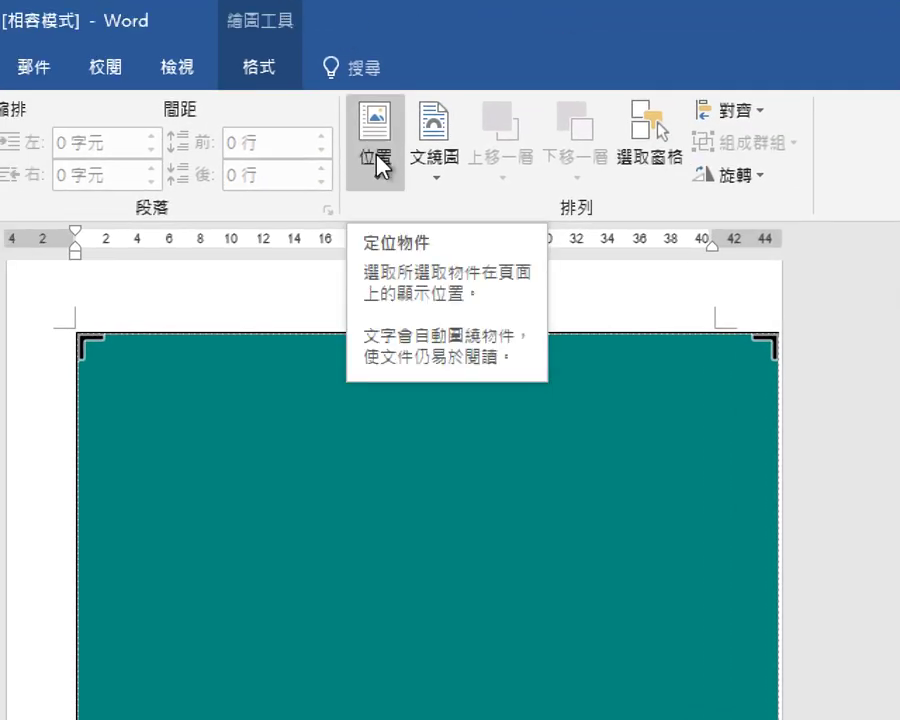
# Position the teal rectangle in the middle centre of the page with text wrapping, and deselect it
pyautogui.click(376, 160)
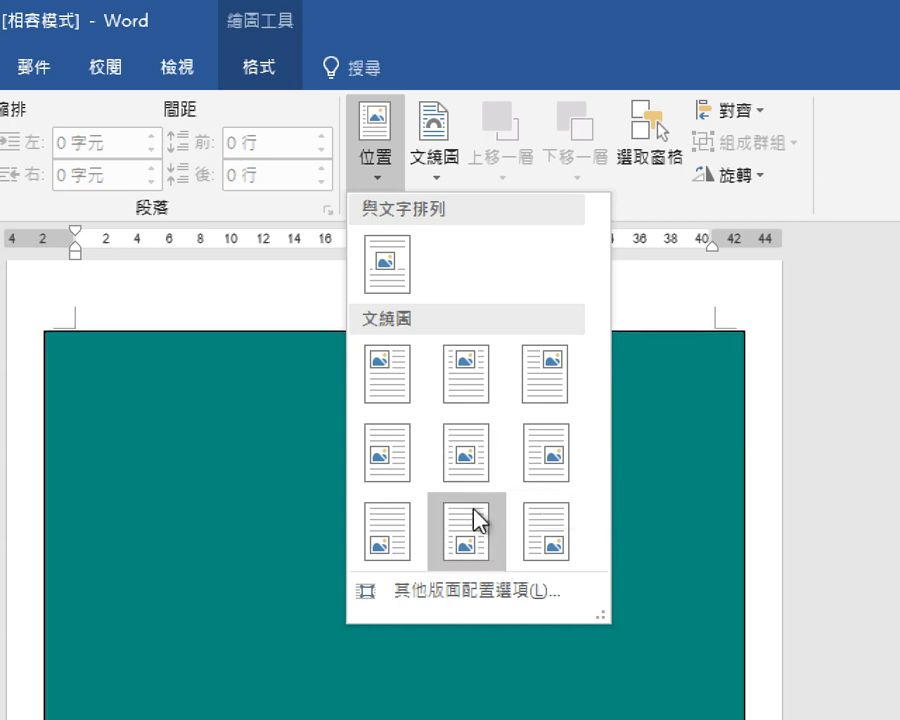
pyautogui.click(460, 459)
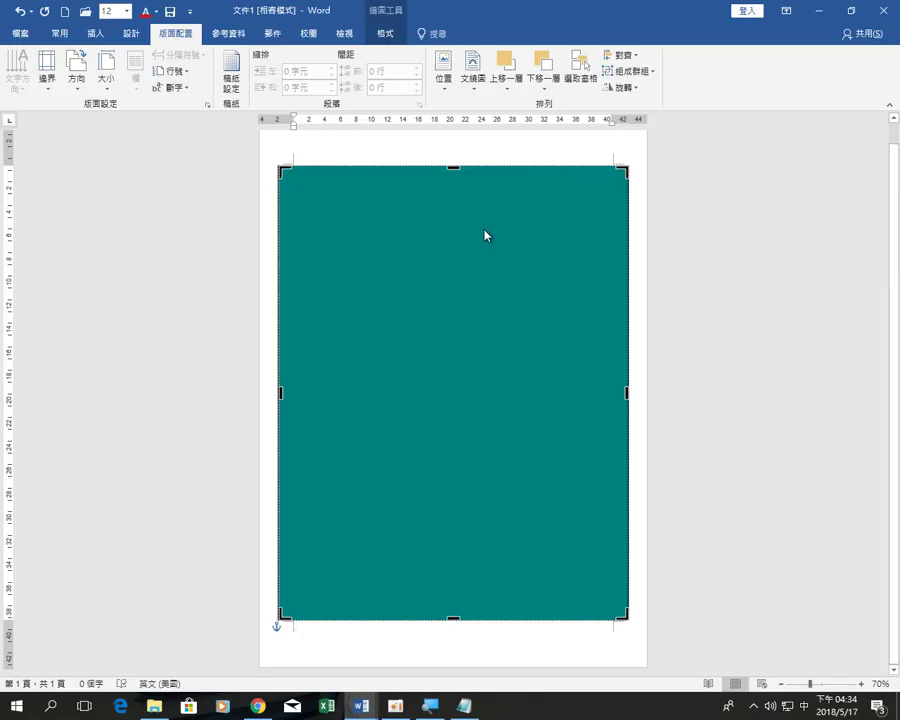
pyautogui.click(669, 228)
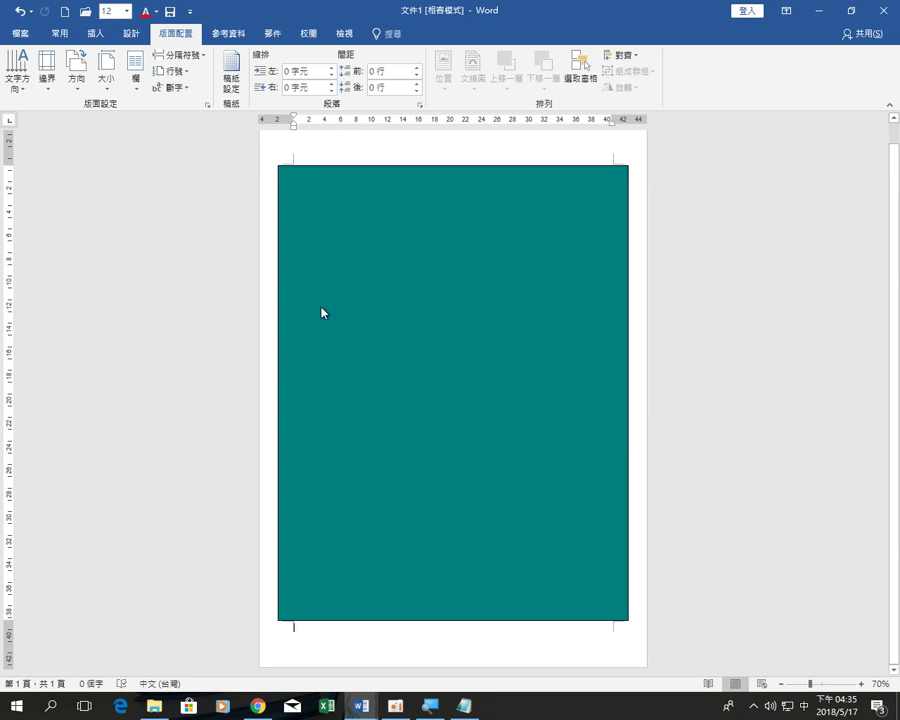
# Start saving the document as a new file and choose the 本機磁碟 (D:) drive as its location
pyautogui.click(20, 35)
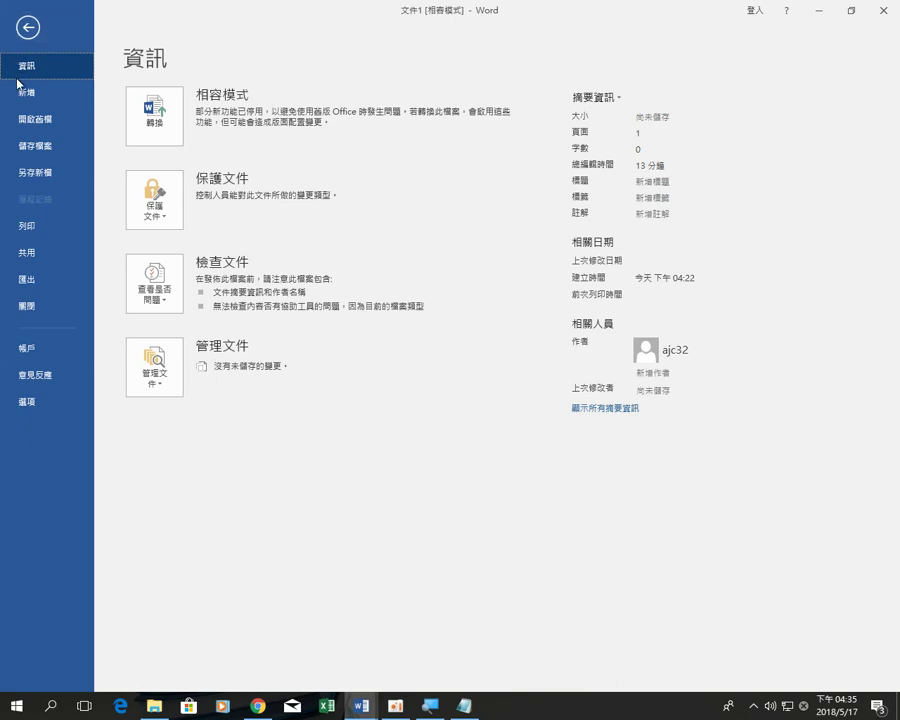
pyautogui.click(40, 151)
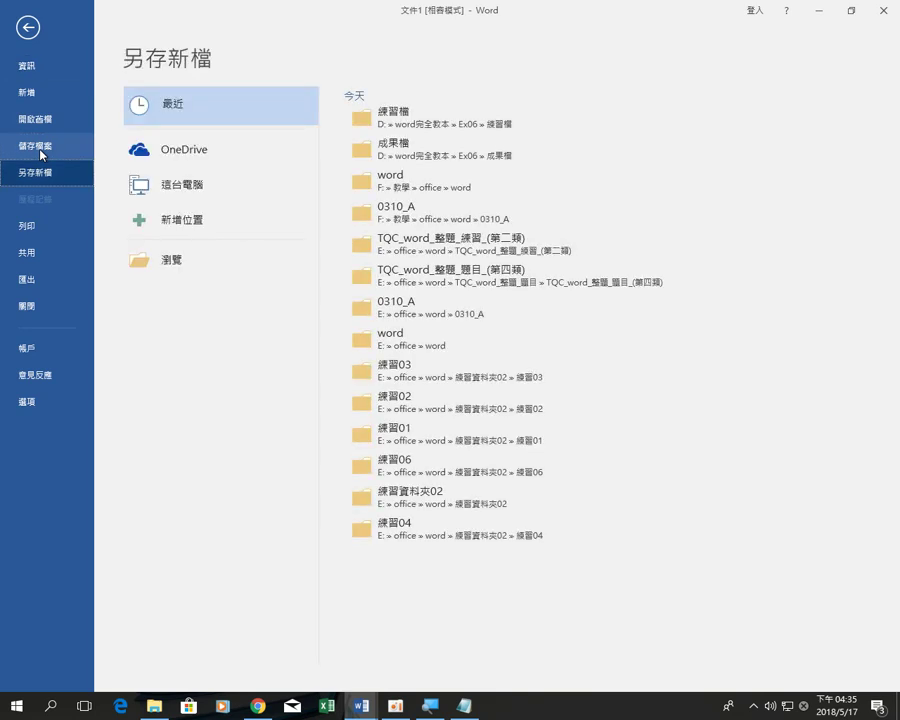
pyautogui.click(172, 260)
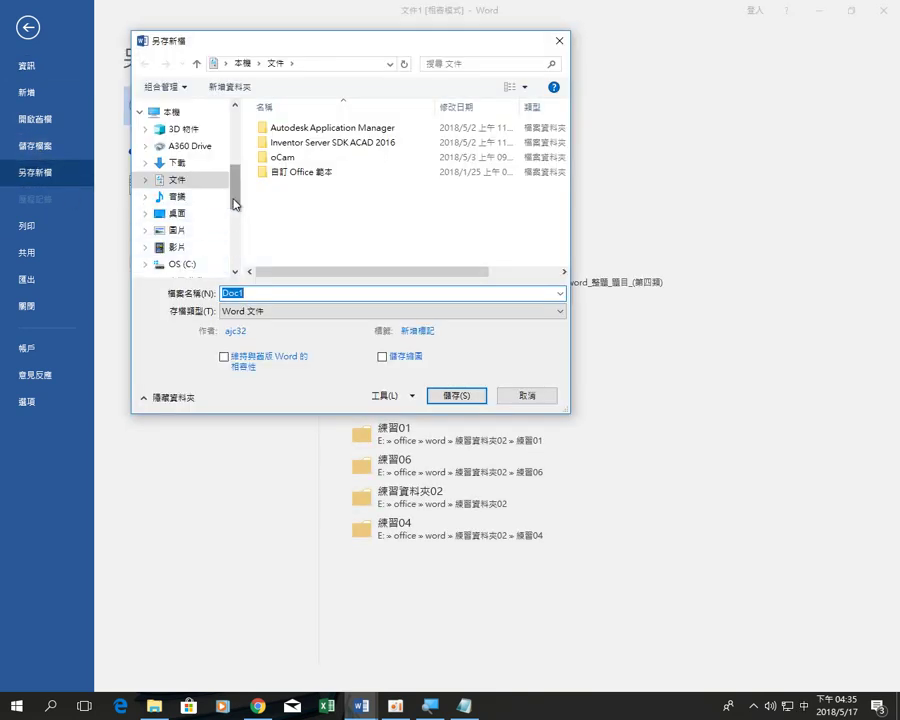
pyautogui.scroll(-2, 236, 203)
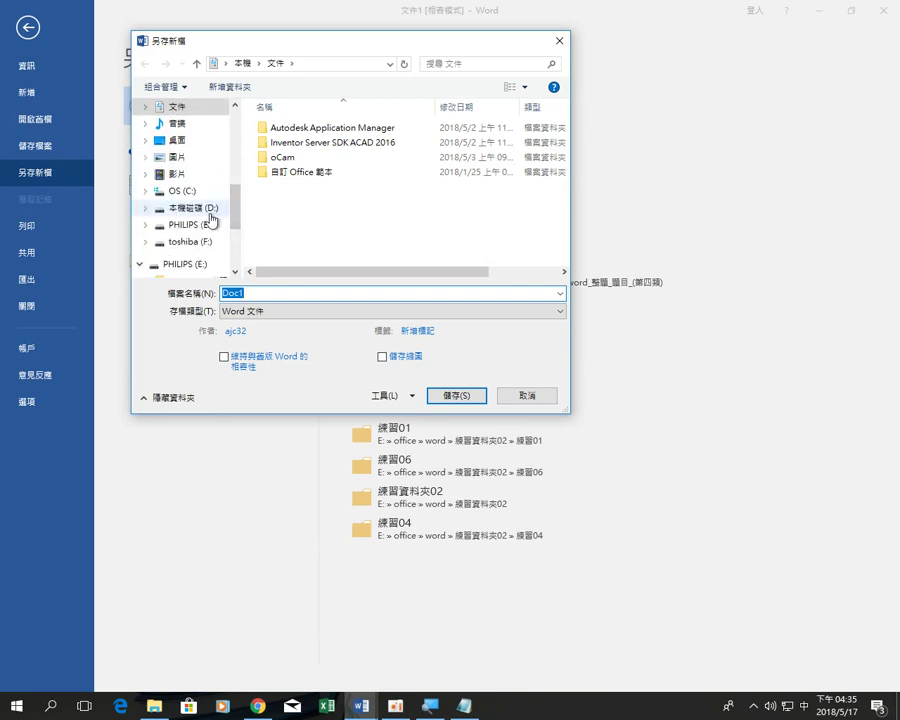
pyautogui.click(210, 210)
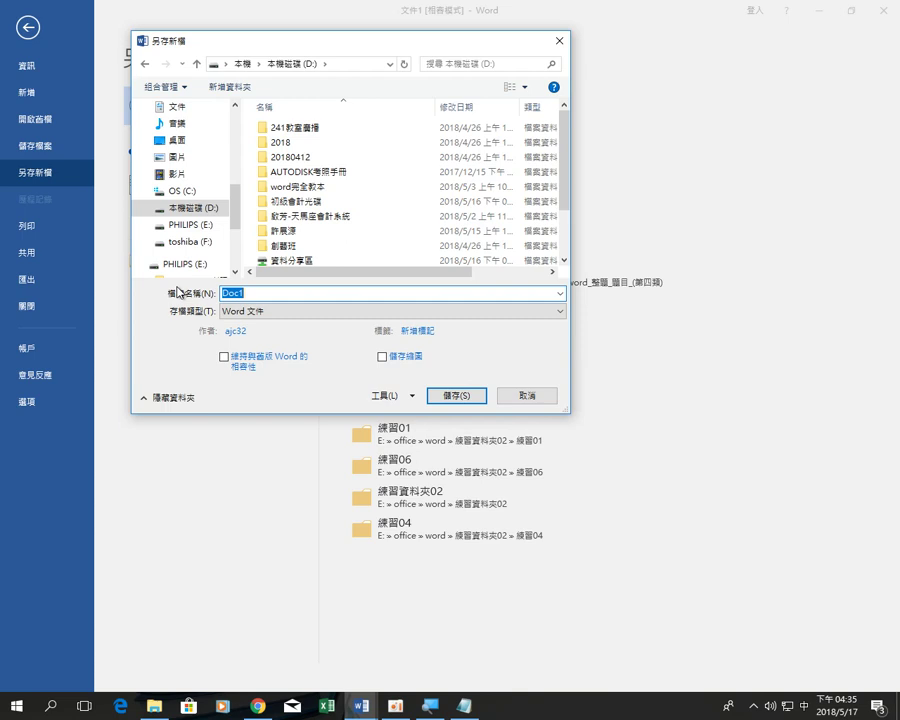
# Name the file 行程規劃表 and save it as a Word document, accepting the upgrade to the newest file format
pyautogui.write('形成')
pyautogui.write('貴ㄏㄨ')
pyautogui.write('畫表')
pyautogui.press('Left')
pyautogui.press('Left')
pyautogui.press('Down')
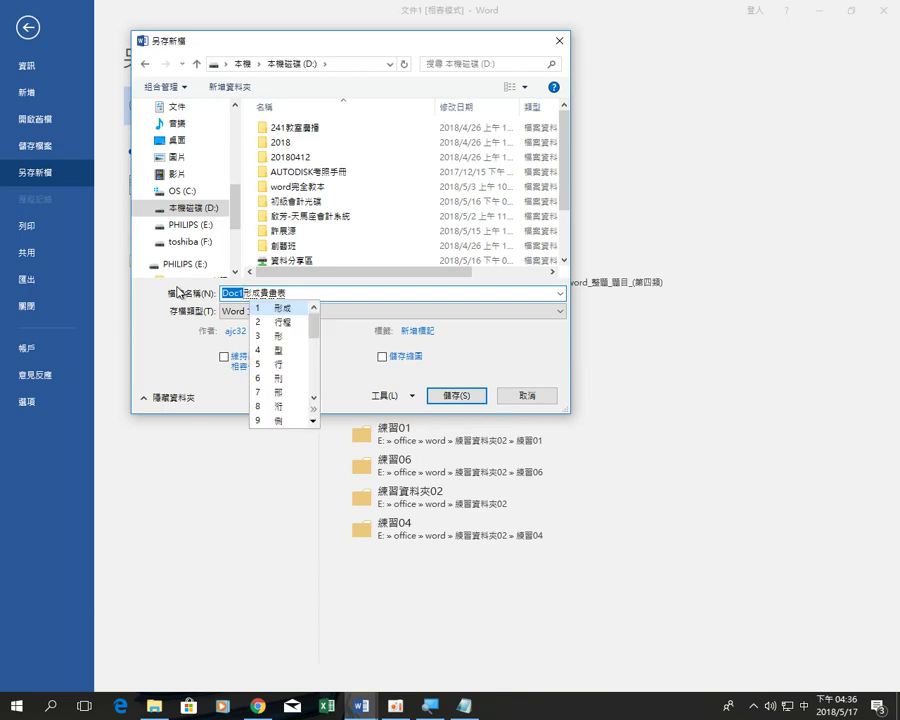
pyautogui.press('2')
pyautogui.press('Return')
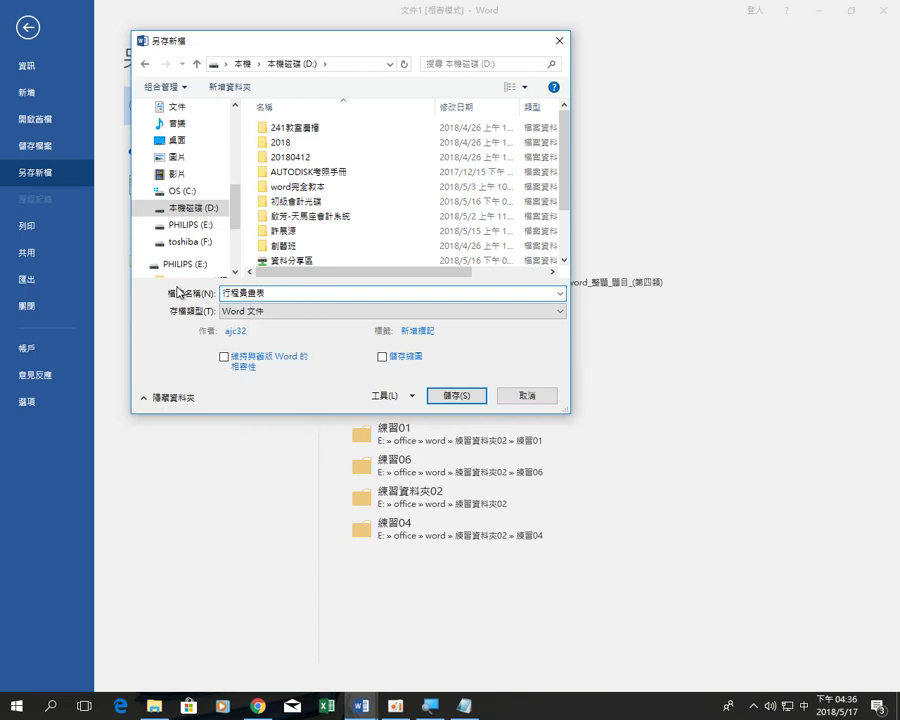
pyautogui.press('BackSpace')
pyautogui.press('BackSpace')
pyautogui.write('ejo cj841ul3')
pyautogui.press('Return')
pyautogui.press('Return')
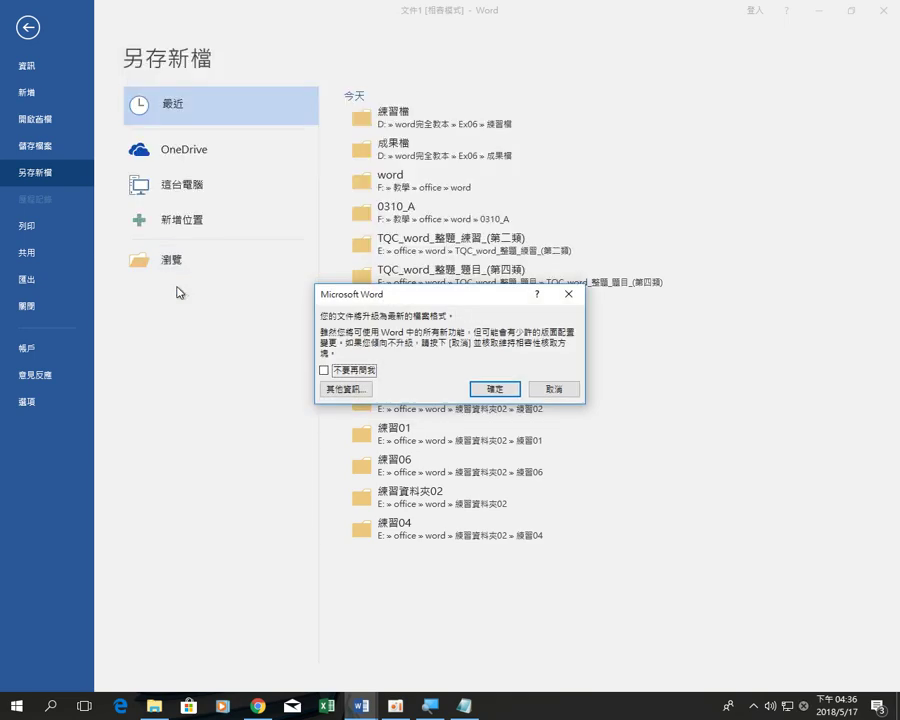
pyautogui.click(490, 392)
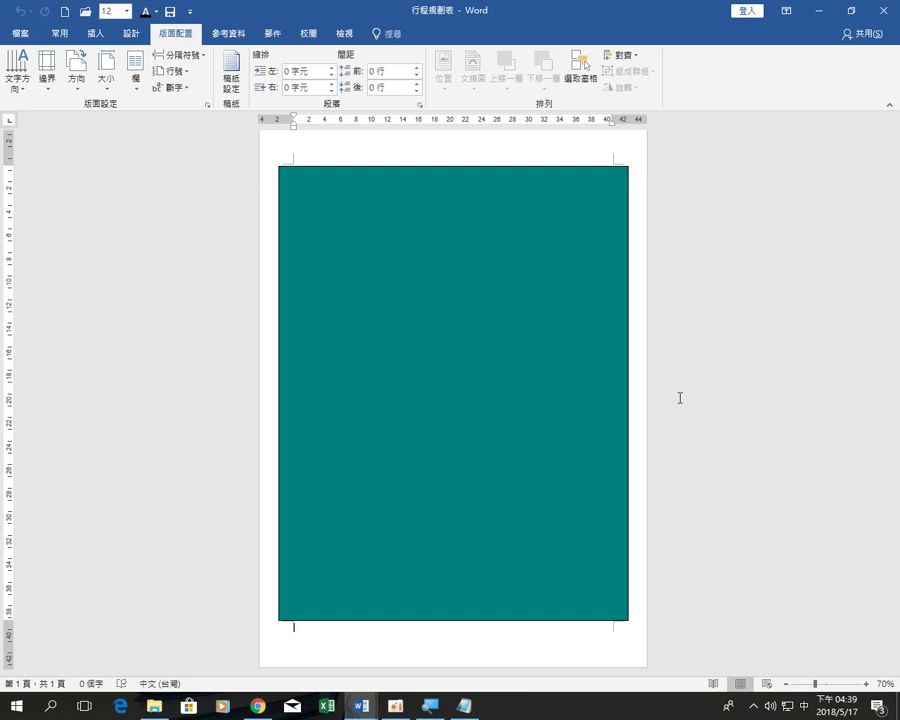
# Close the 行程規劃表 document and the 直書內容 document
pyautogui.click(880, 14)
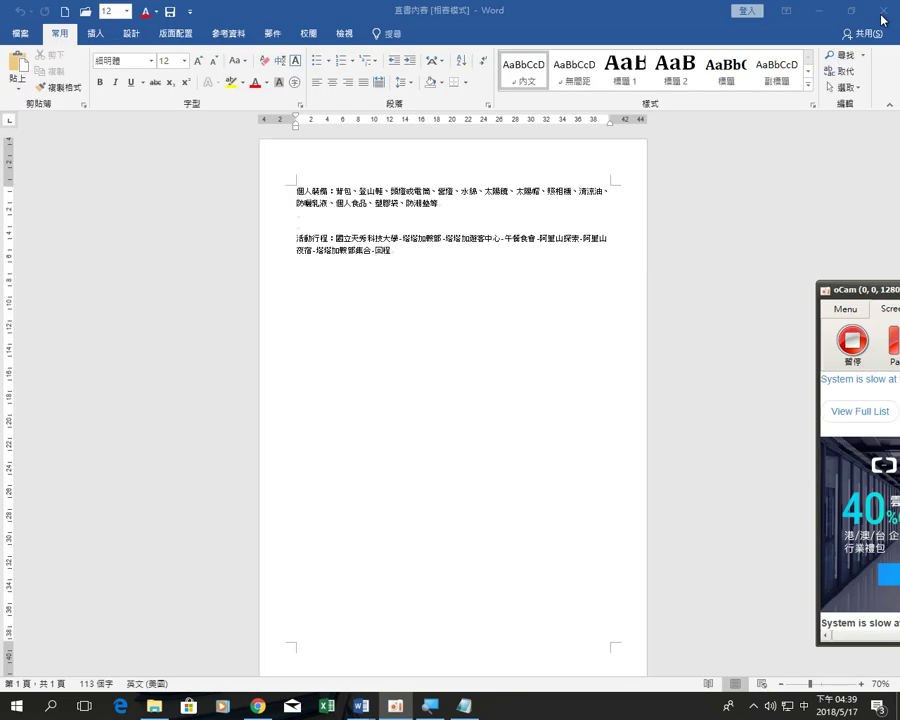
pyautogui.click(883, 14)
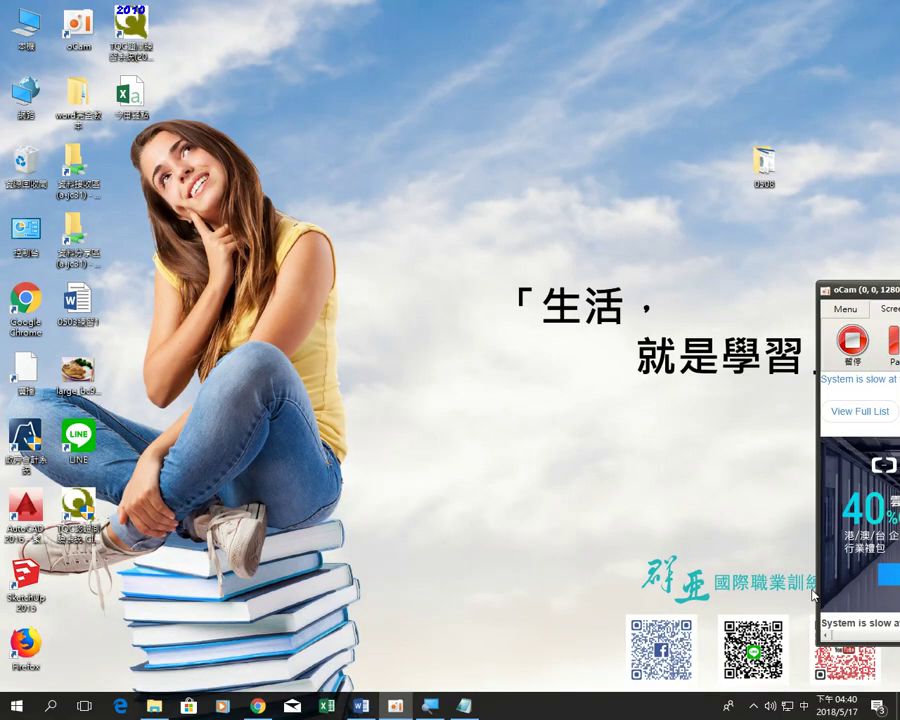